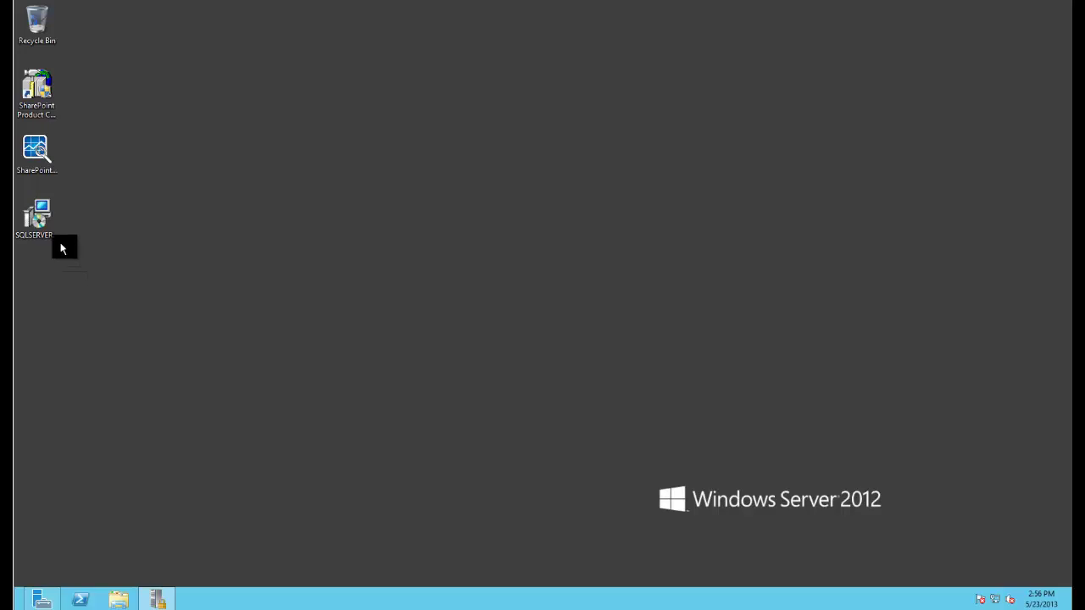
Step: Install SQL Server 2008 R2 ADOMD.NET from the SQLSERVER2008_ASADOMD10.msi package, accepting the license terms and keeping the default registration information
{"action": "double_click", "coordinate": [39, 218]}
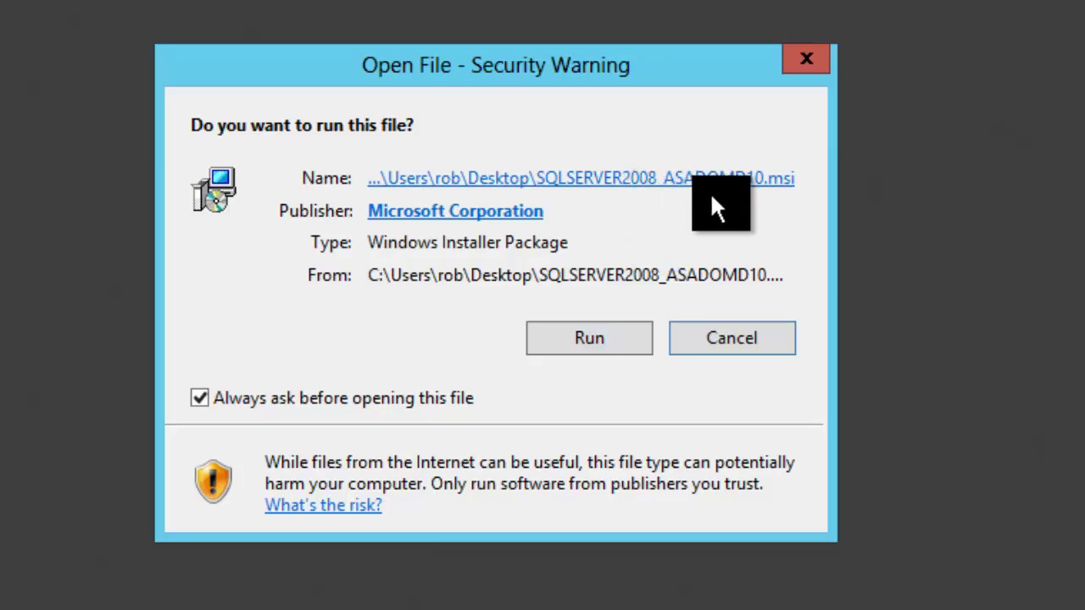
{"action": "left_click", "coordinate": [604, 341]}
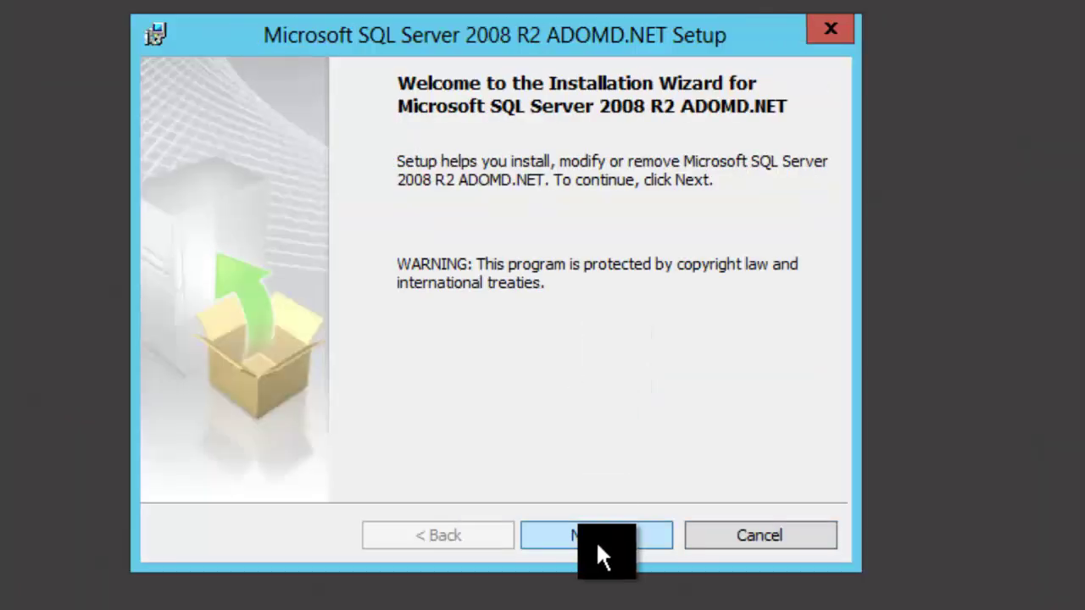
{"action": "left_click", "coordinate": [596, 534]}
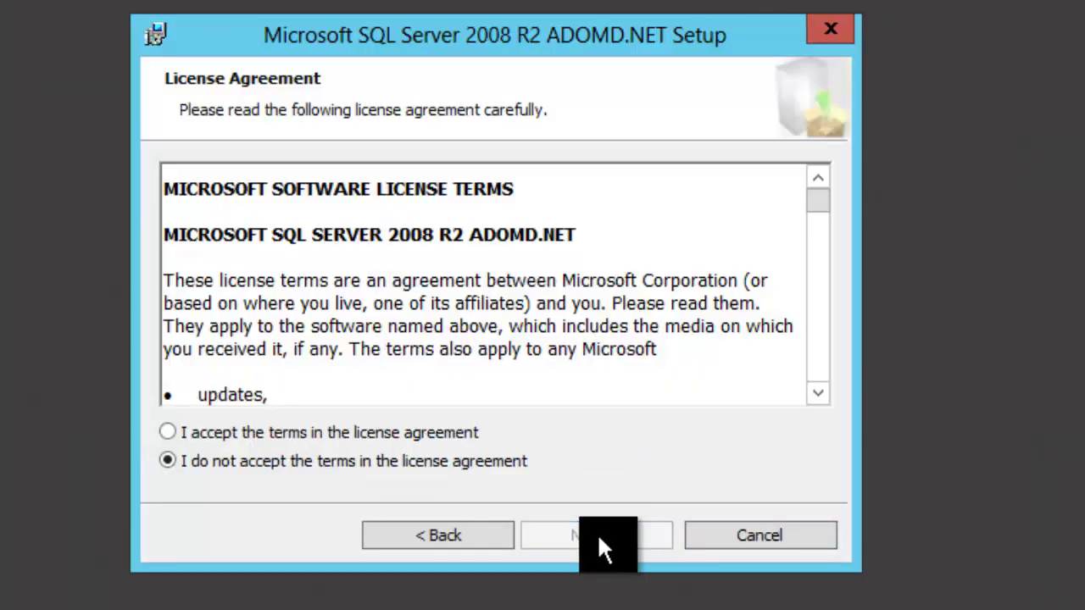
{"action": "left_click", "coordinate": [369, 434]}
{"action": "left_click", "coordinate": [597, 533]}
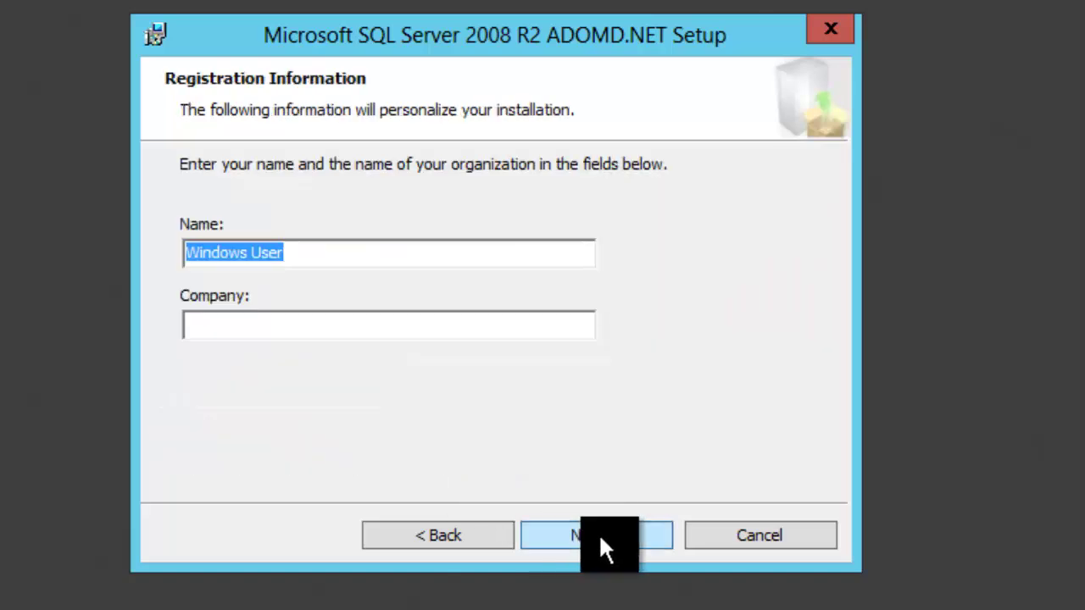
{"action": "left_click", "coordinate": [595, 535]}
{"action": "left_click", "coordinate": [595, 534]}
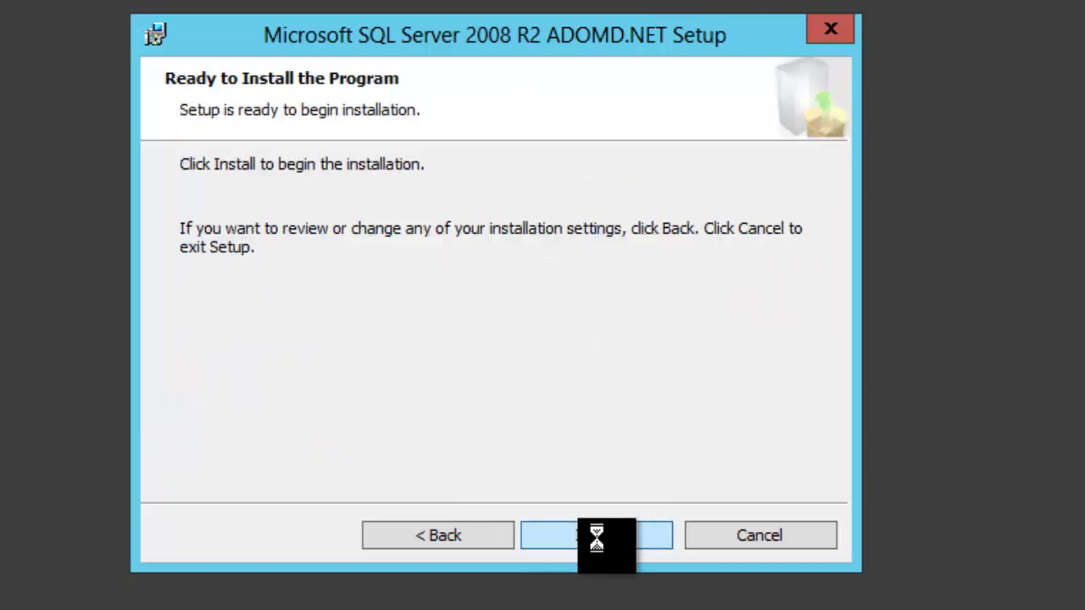
{"action": "left_click", "coordinate": [626, 364]}
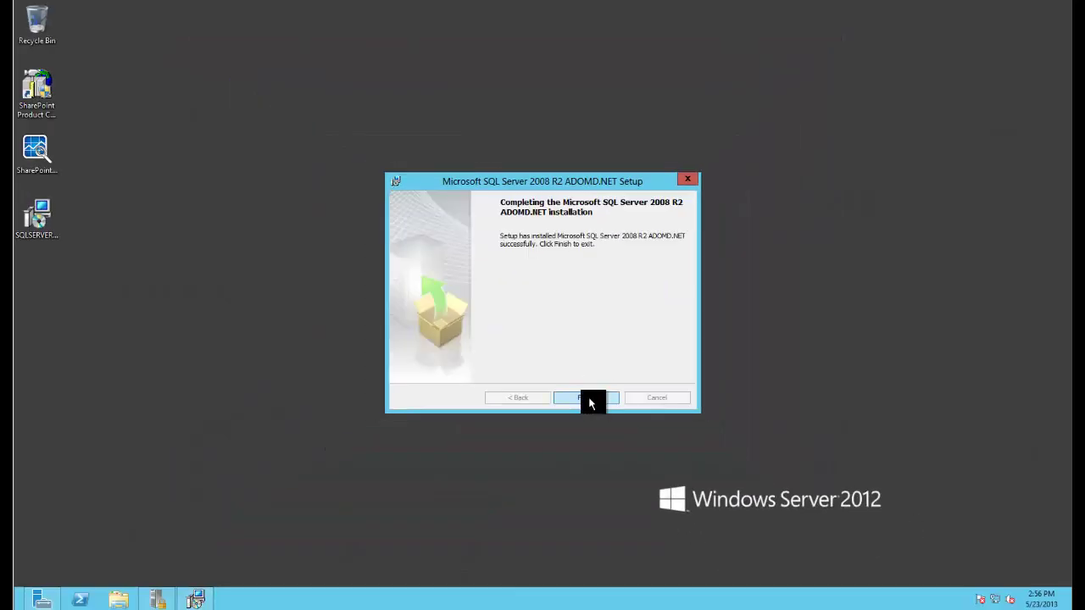
{"action": "left_click", "coordinate": [591, 399]}
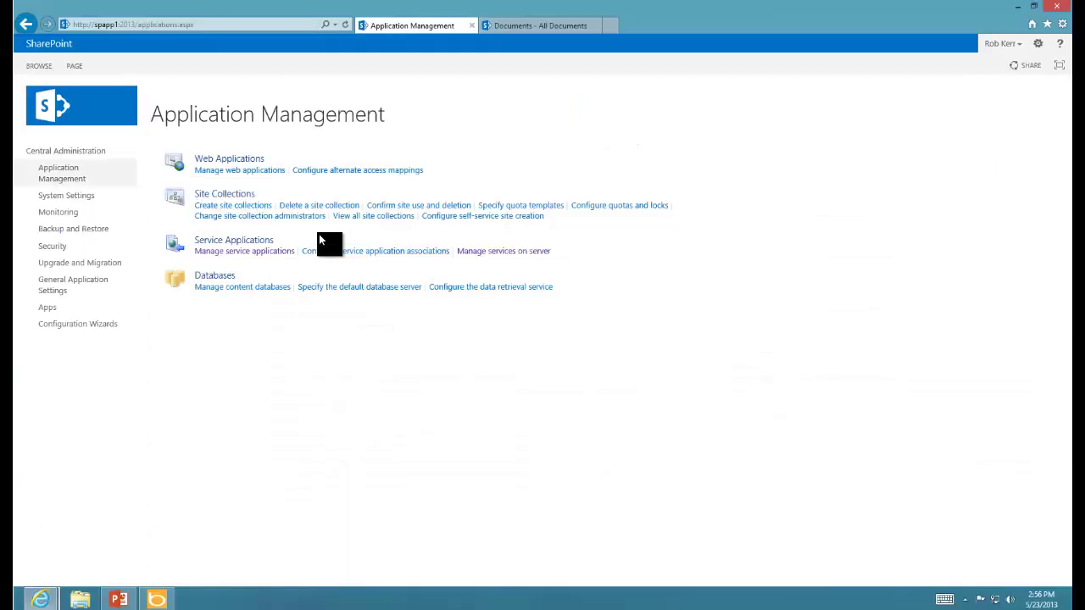
Step: In SharePoint Central Administration, start a new PerformancePoint service application named "PerformancePoint Service App" and add its proxy to the farm's default proxy list
{"action": "left_click", "coordinate": [237, 254]}
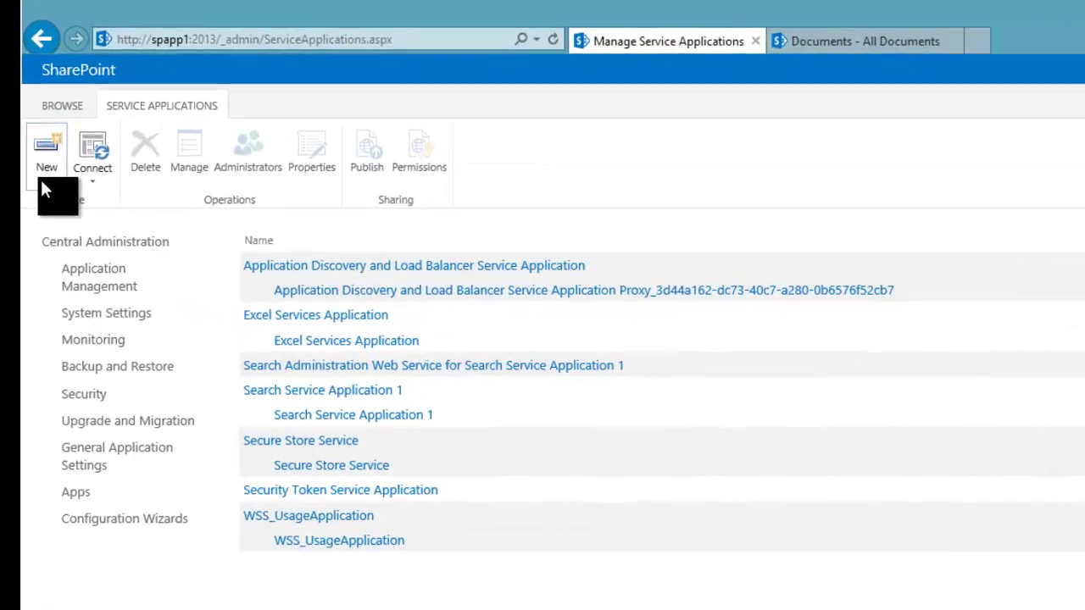
{"action": "left_click", "coordinate": [42, 181]}
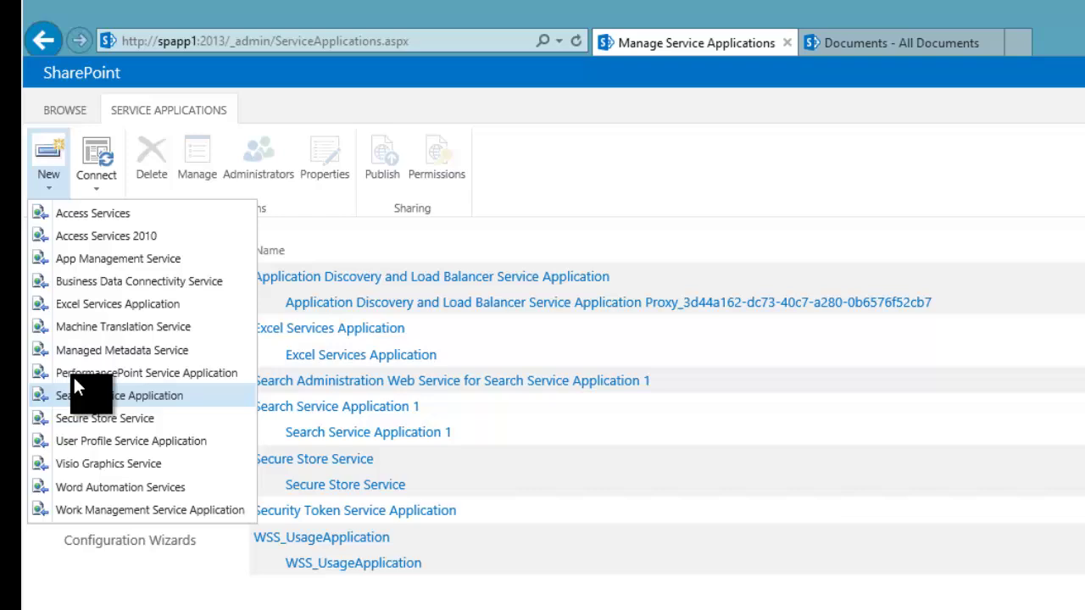
{"action": "left_click", "coordinate": [73, 373]}
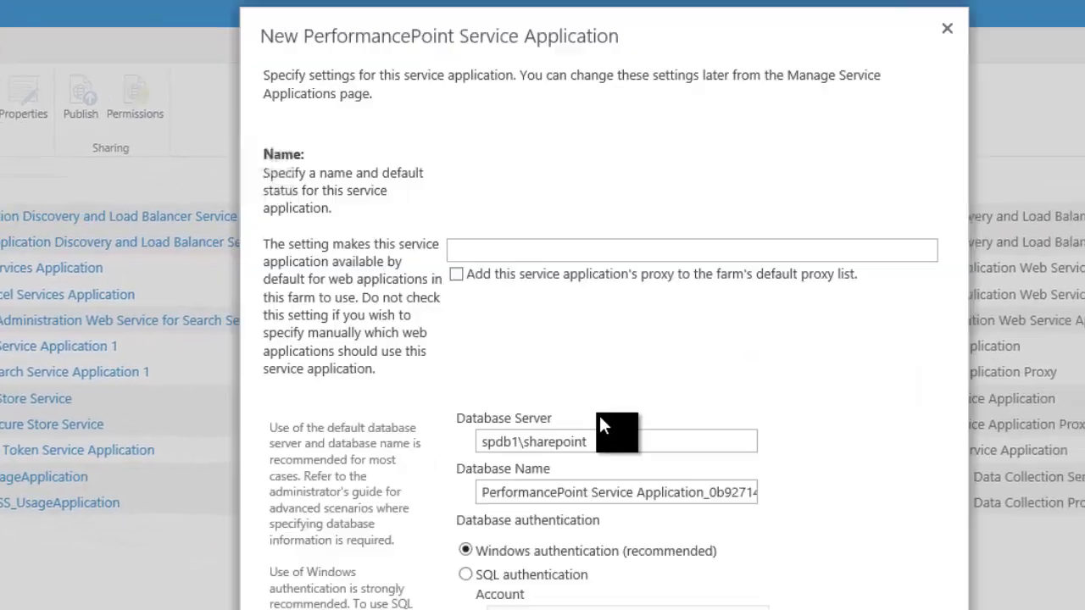
{"action": "left_click", "coordinate": [586, 254]}
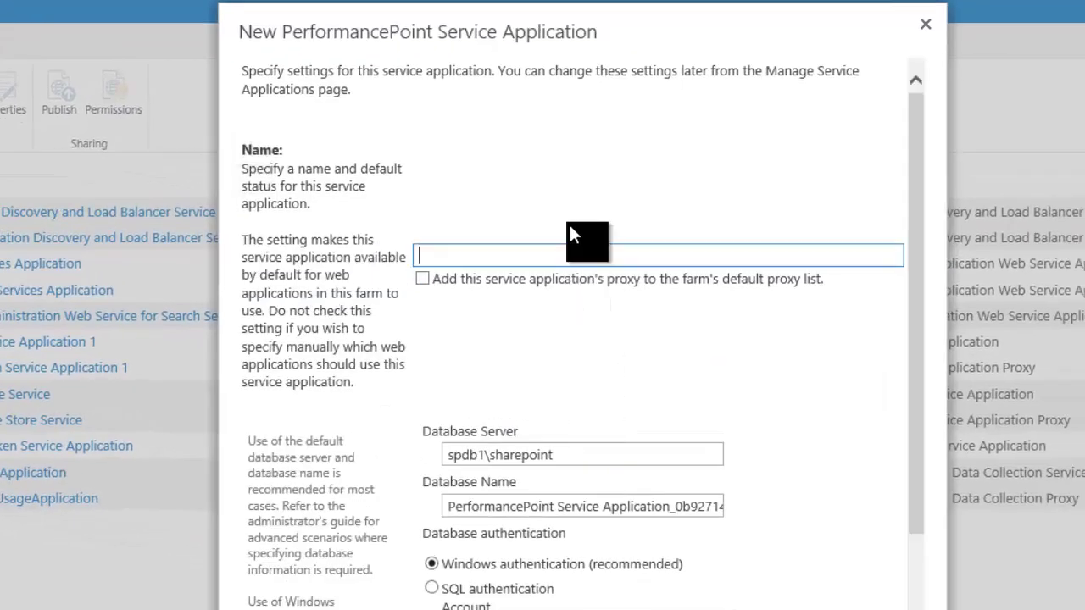
{"action": "type", "text": "PerformancePo"}
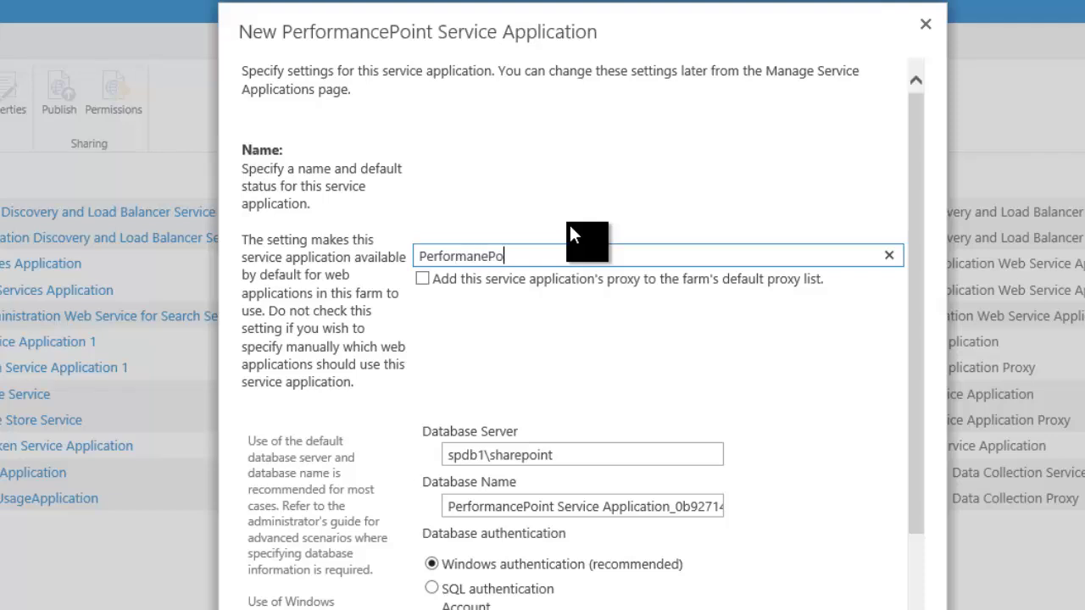
{"action": "key", "text": "BackSpace"}
{"action": "key", "text": "BackSpace"}
{"action": "key", "text": "BackSpace"}
{"action": "key", "text": "BackSpace"}
{"action": "type", "text": "cePoint Service App"}
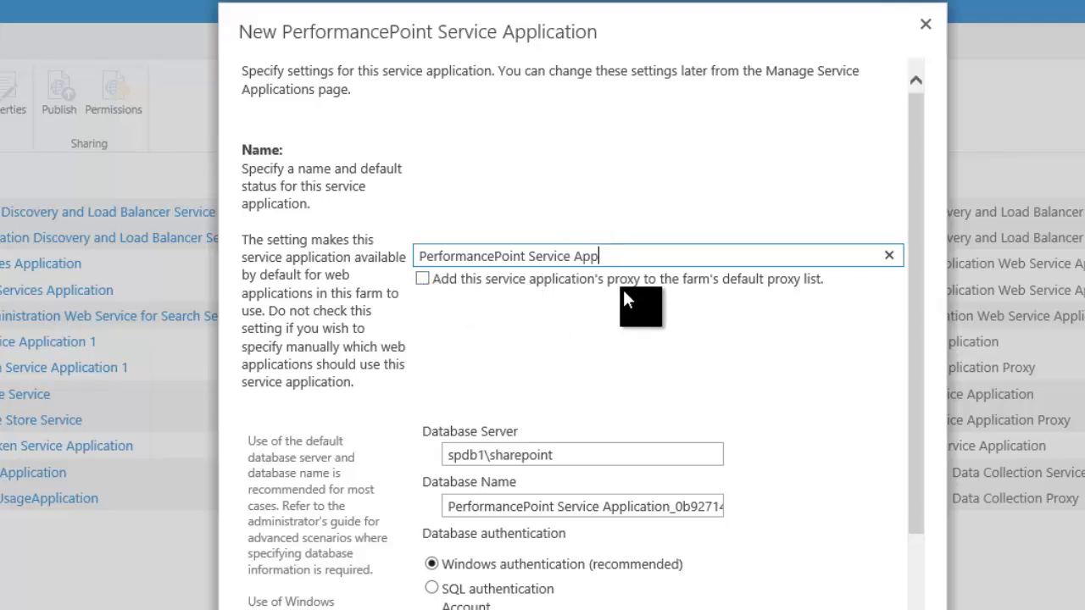
{"action": "left_click", "coordinate": [422, 279]}
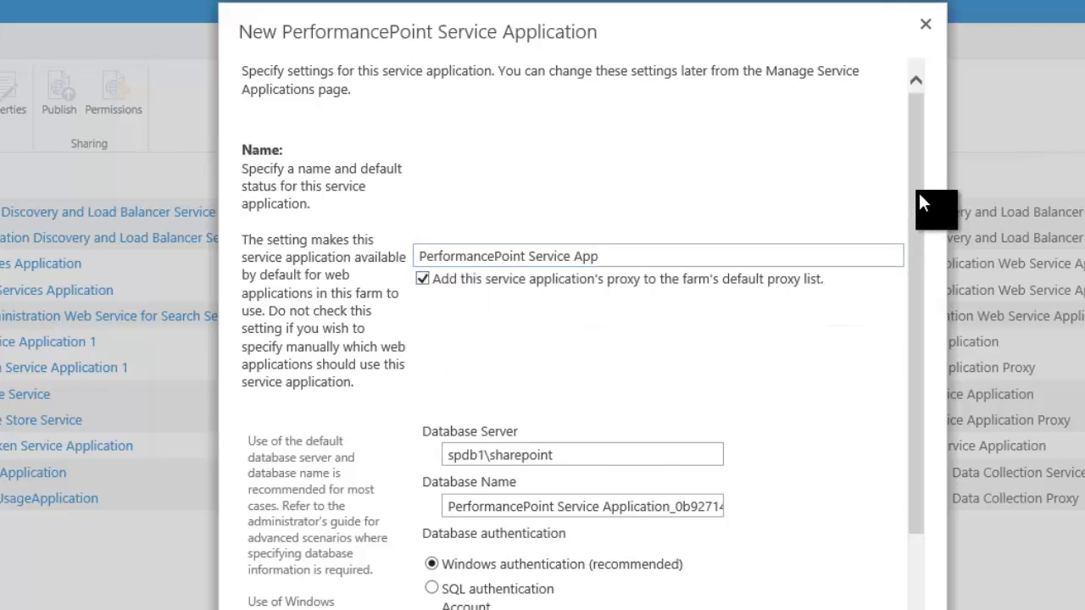
Step: Shorten the service application's database name to "PerformancePoint Service Application" by removing the generated suffix
{"action": "left_click_drag", "start_coordinate": [917, 193], "coordinate": [918, 355]}
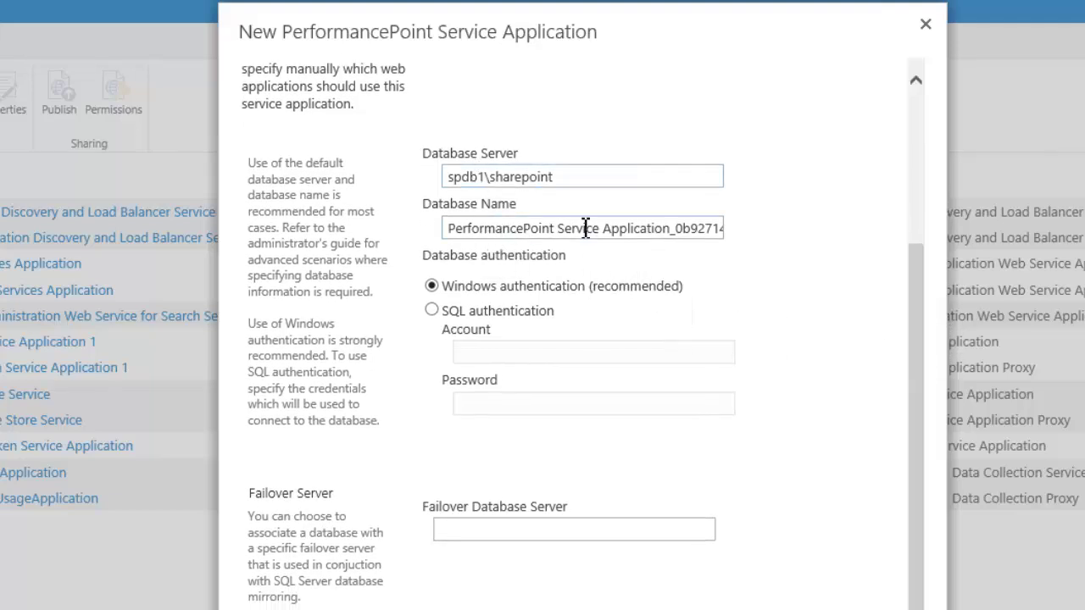
{"action": "left_click_drag", "start_coordinate": [672, 234], "coordinate": [821, 234]}
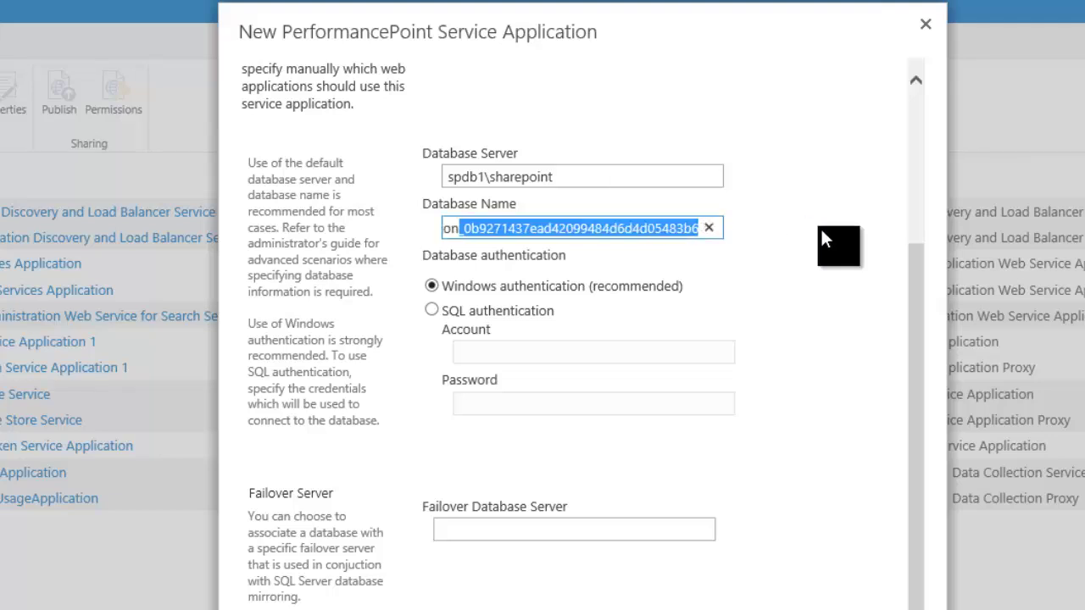
{"action": "key", "text": "BackSpace"}
{"action": "type", "text": "_"}
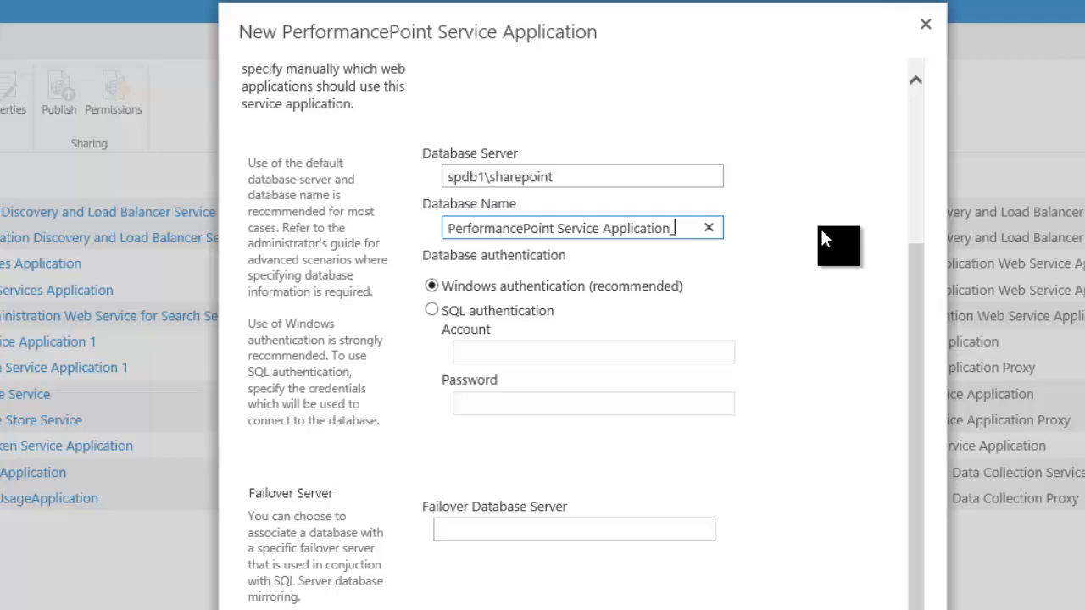
{"action": "key", "text": "BackSpace"}
Step: Assign the existing BI Services application pool and create the PerformancePoint service application
{"action": "left_click_drag", "start_coordinate": [914, 331], "coordinate": [927, 581]}
{"action": "scroll", "coordinate": [634, 515], "scroll_direction": "down", "scroll_amount": 5}
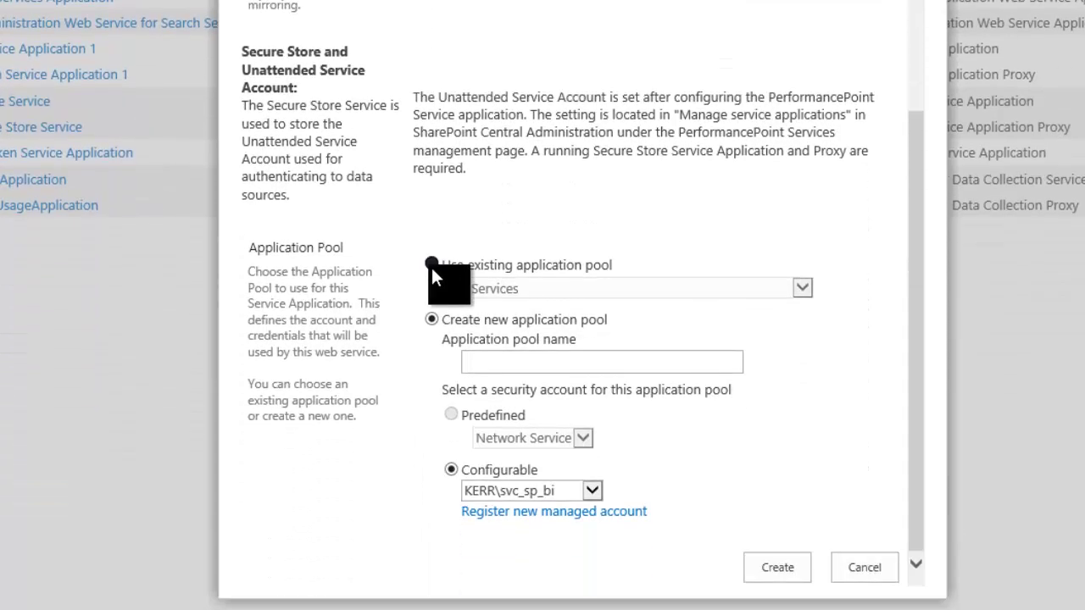
{"action": "left_click", "coordinate": [431, 264]}
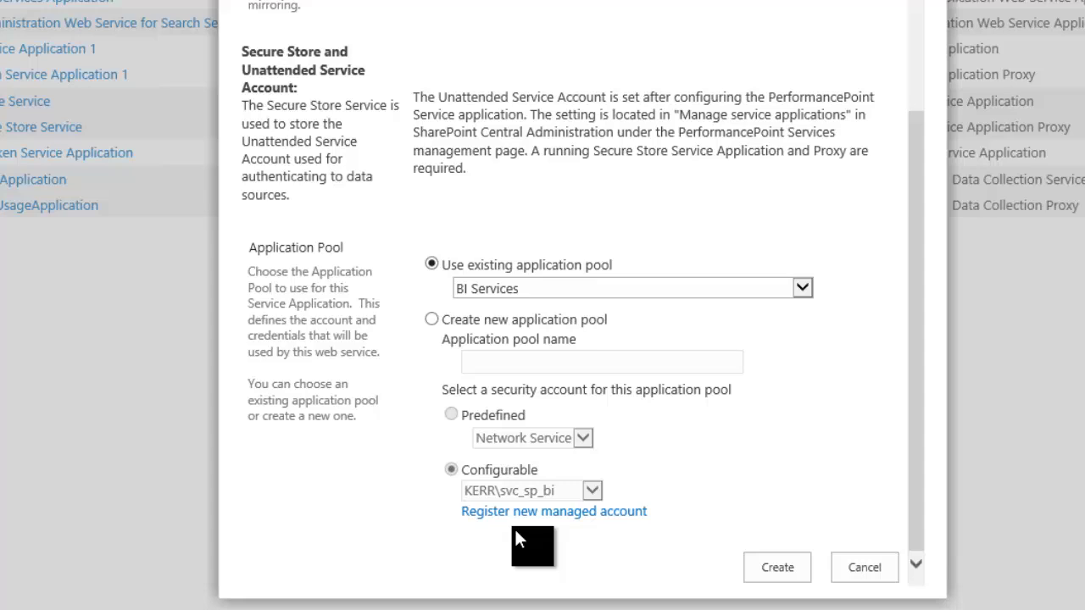
{"action": "left_click", "coordinate": [778, 567]}
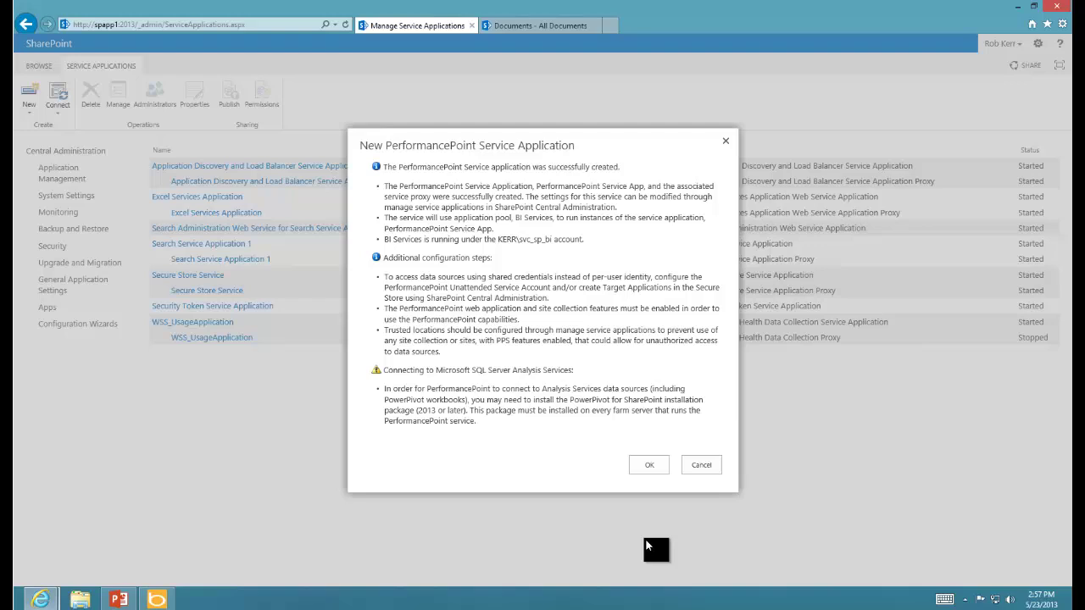
{"action": "left_click", "coordinate": [648, 466]}
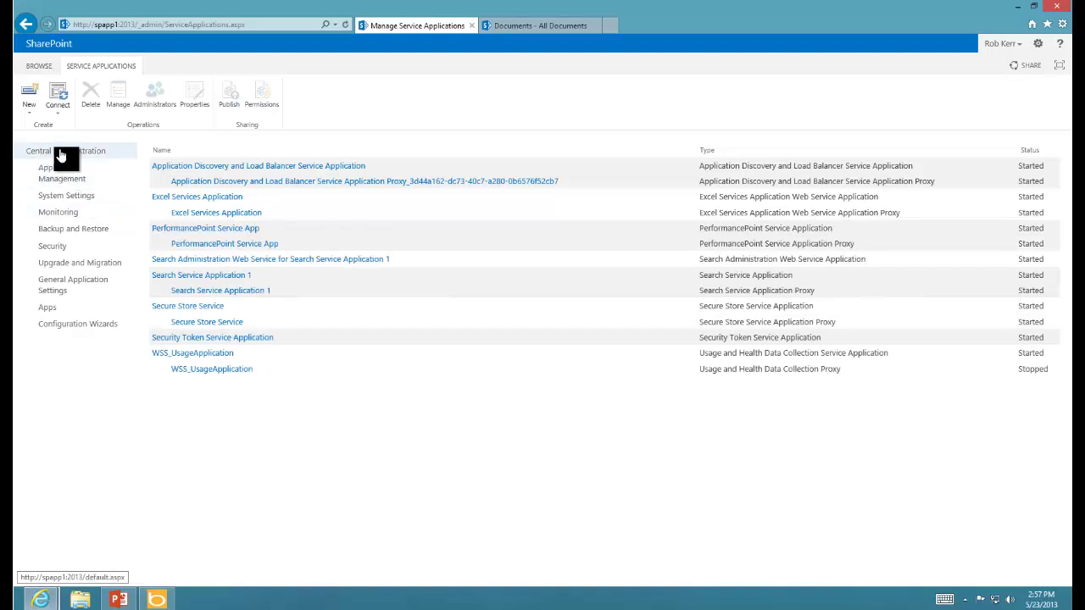
Step: Start the PerformancePoint Service on server SPAPP2 from Central Administration's Services on Server page
{"action": "left_click", "coordinate": [64, 155]}
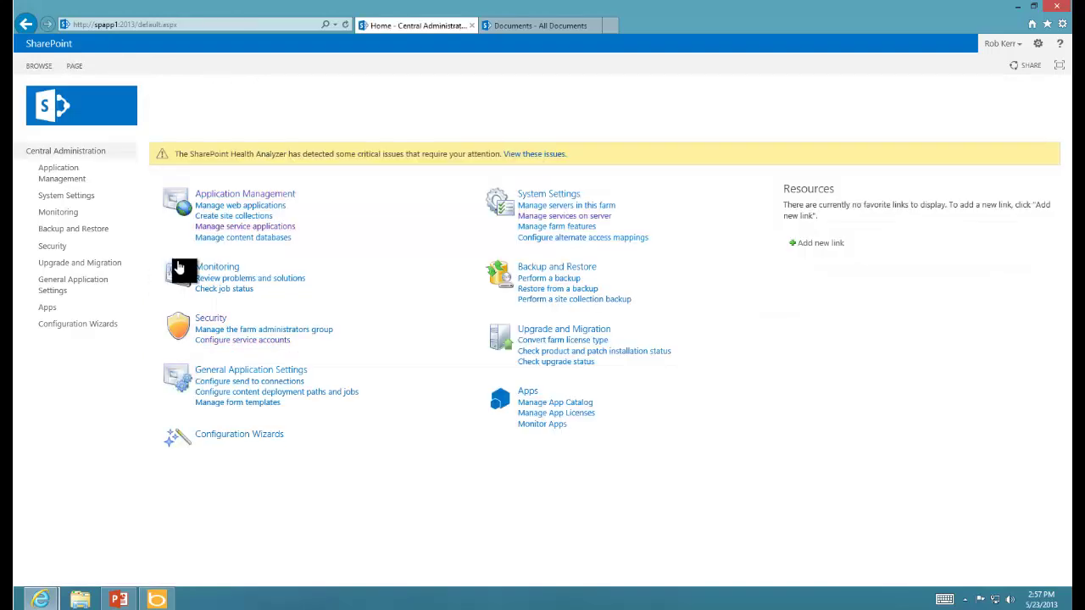
{"action": "left_click", "coordinate": [555, 216]}
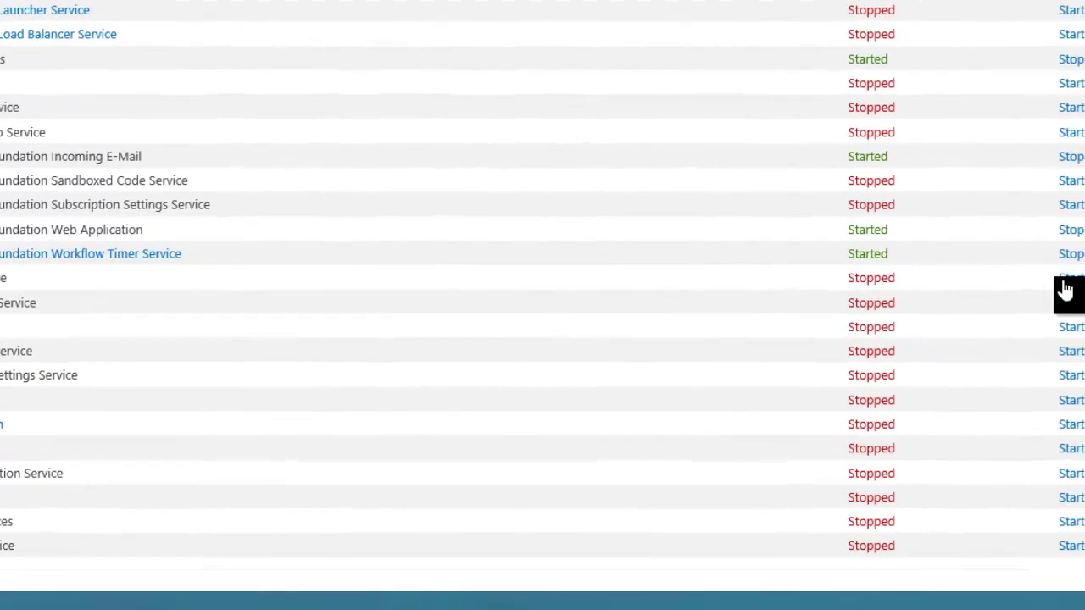
{"action": "left_click", "coordinate": [1066, 285]}
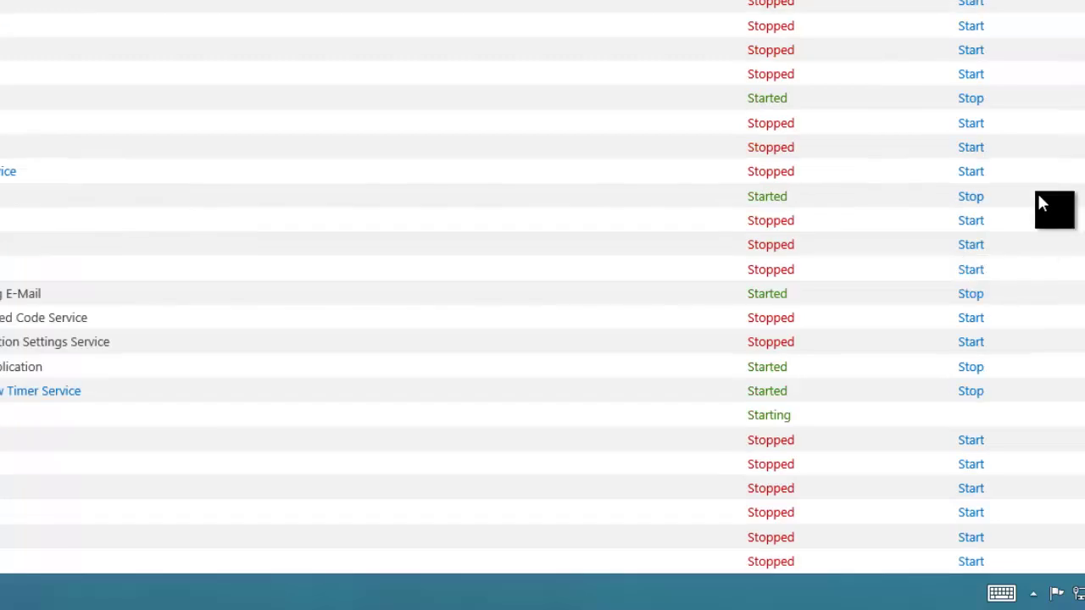
{"action": "scroll", "coordinate": [542, 288], "scroll_direction": "down", "scroll_amount": 3}
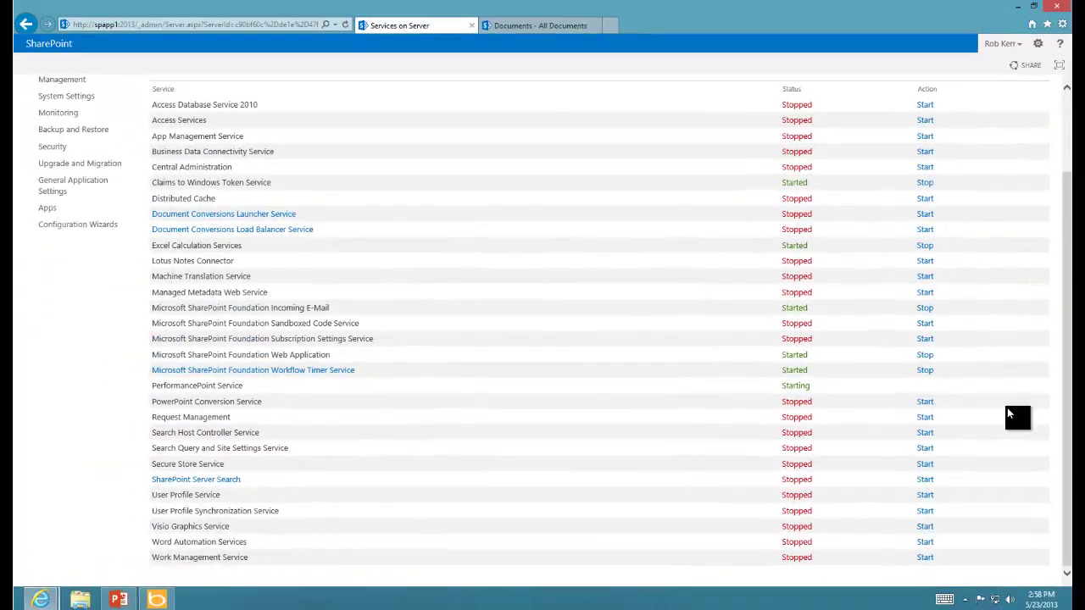
{"action": "left_click_drag", "start_coordinate": [1066, 480], "coordinate": [1066, 285]}
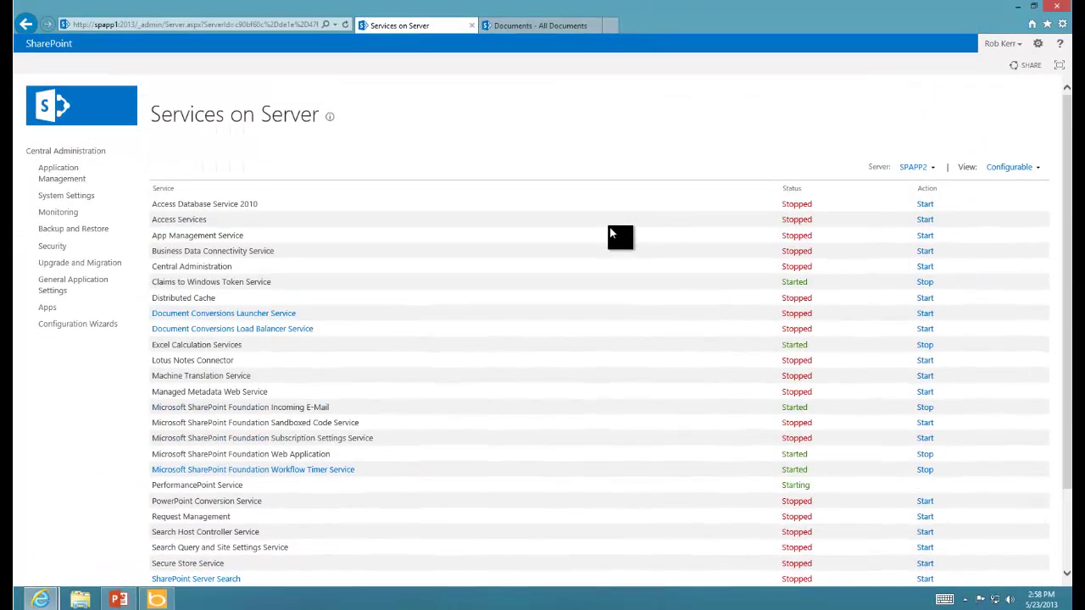